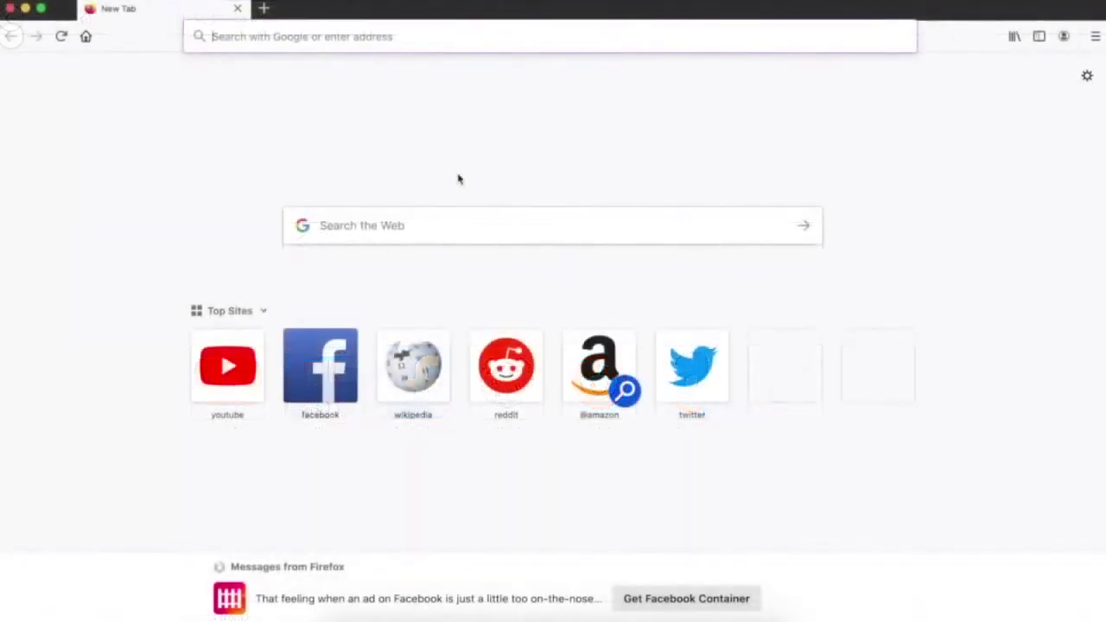
pyautogui.write('www.m')
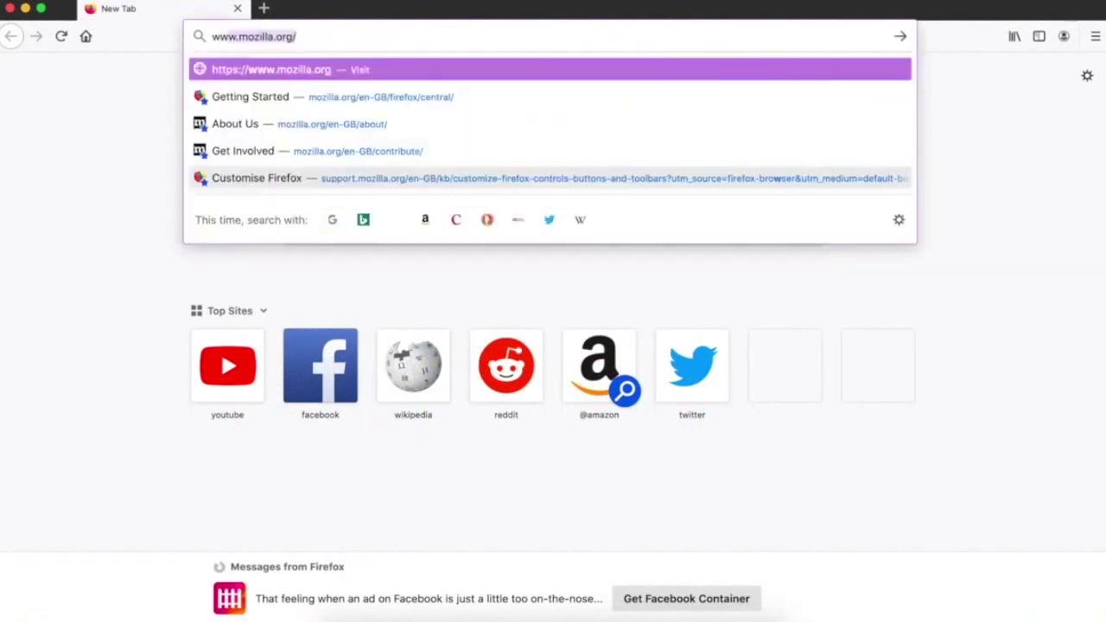
pyautogui.press('BackSpace')
pyautogui.press('BackSpace')
pyautogui.write('offic')
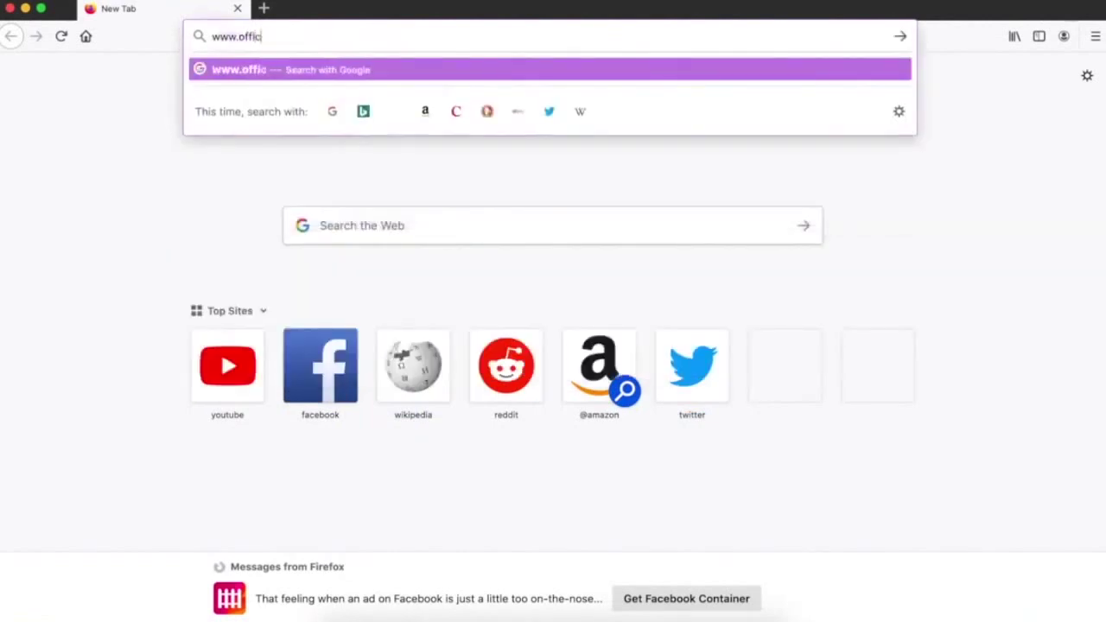
pyautogui.write('e.com')
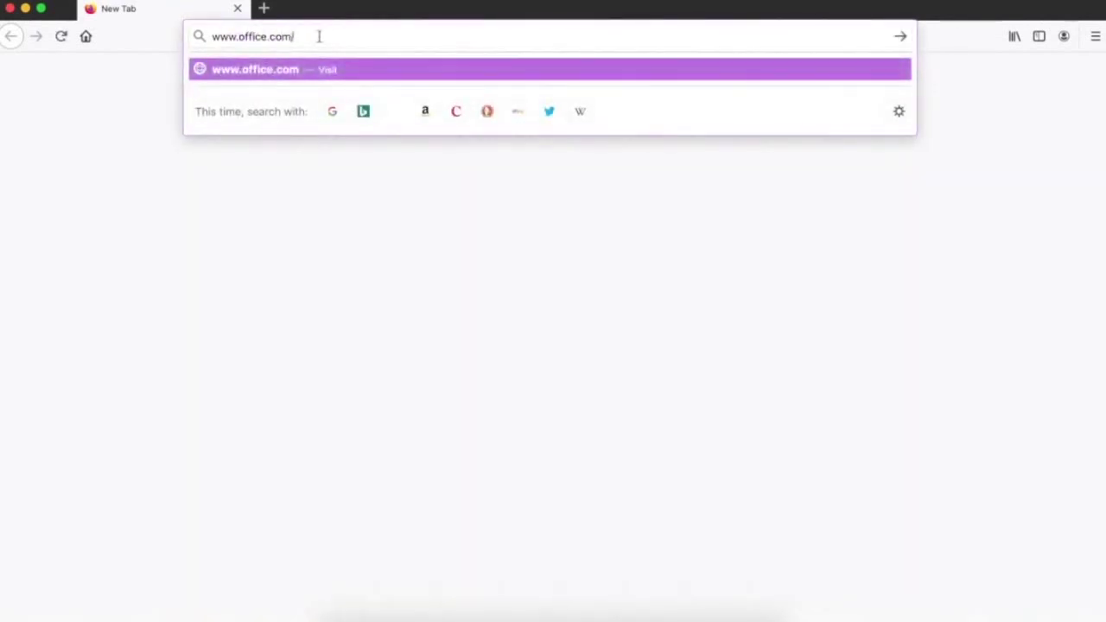
pyautogui.press('Return')
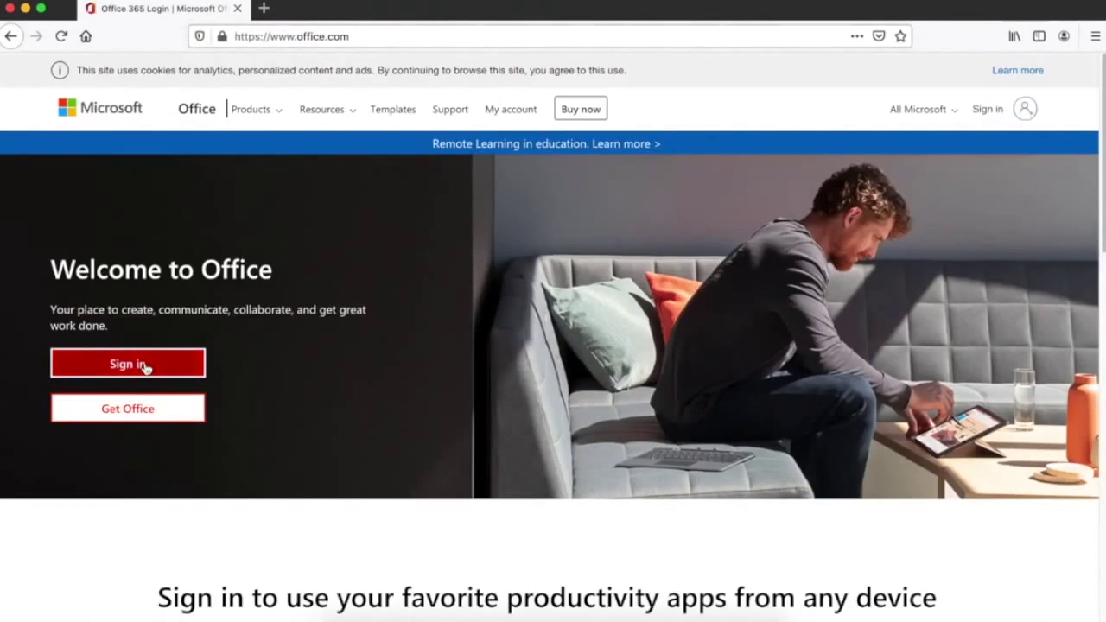
pyautogui.click(145, 367)
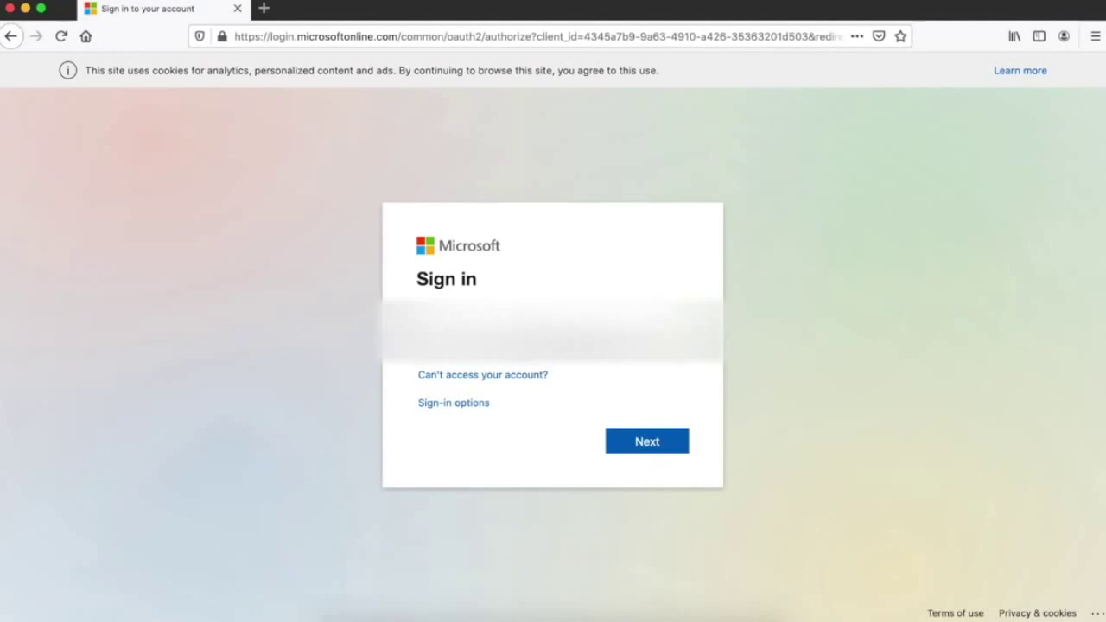
# Continue with the account, enter the texted verification code to reach Office Home, and open a new tab.
pyautogui.press('Return')
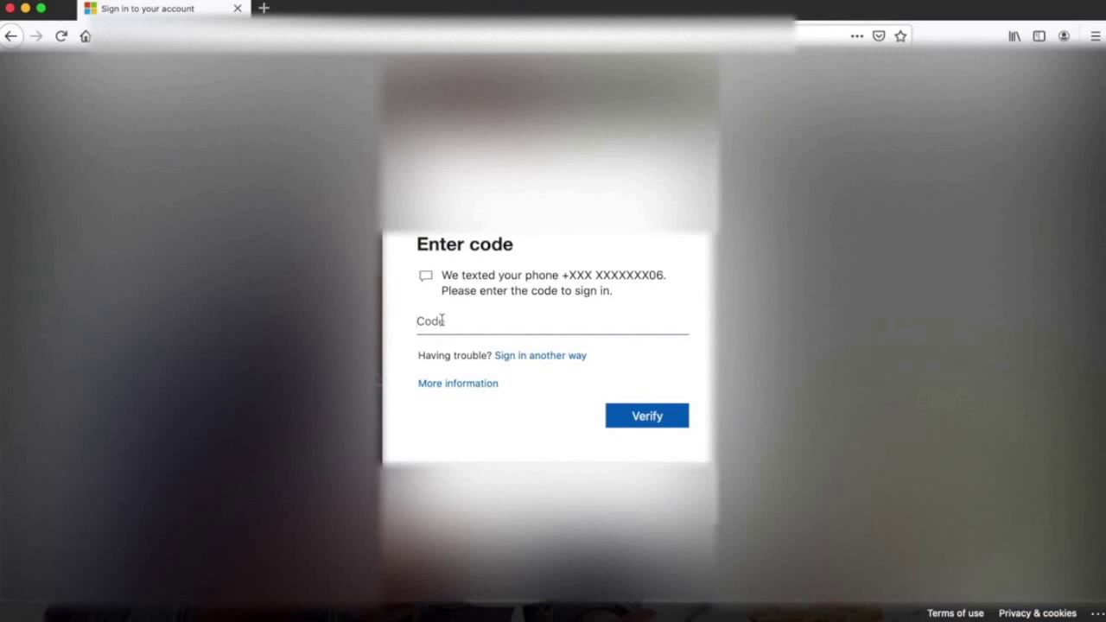
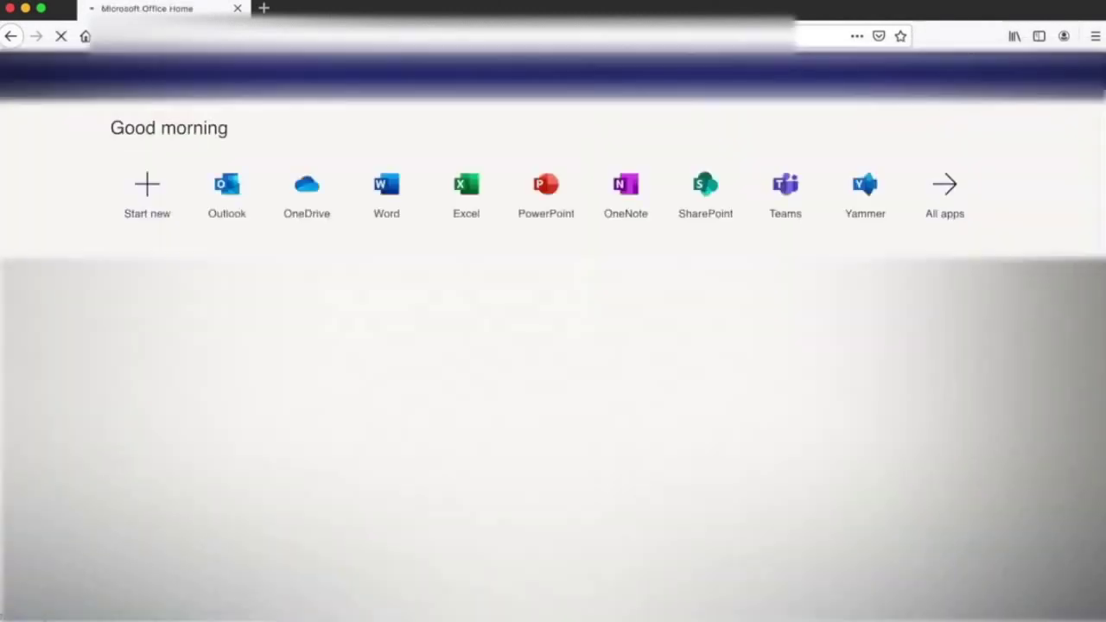
pyautogui.click(503, 228)
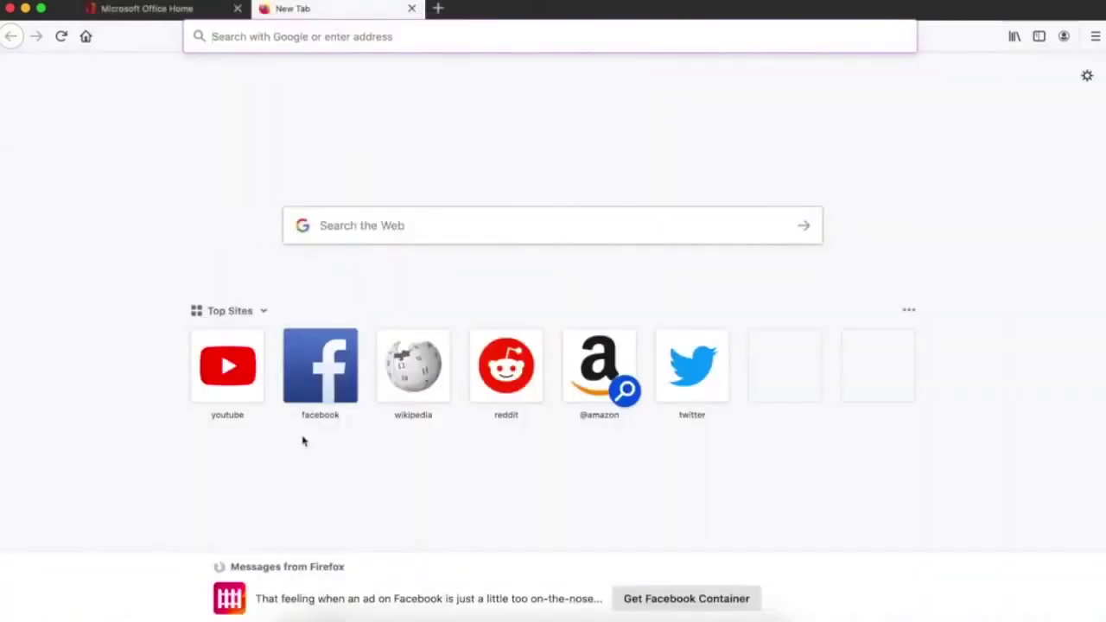
# Load account.activedirectory.windowsazure.com/proofup.aspx?proofup=1 in the new tab.
pyautogui.click(493, 36)
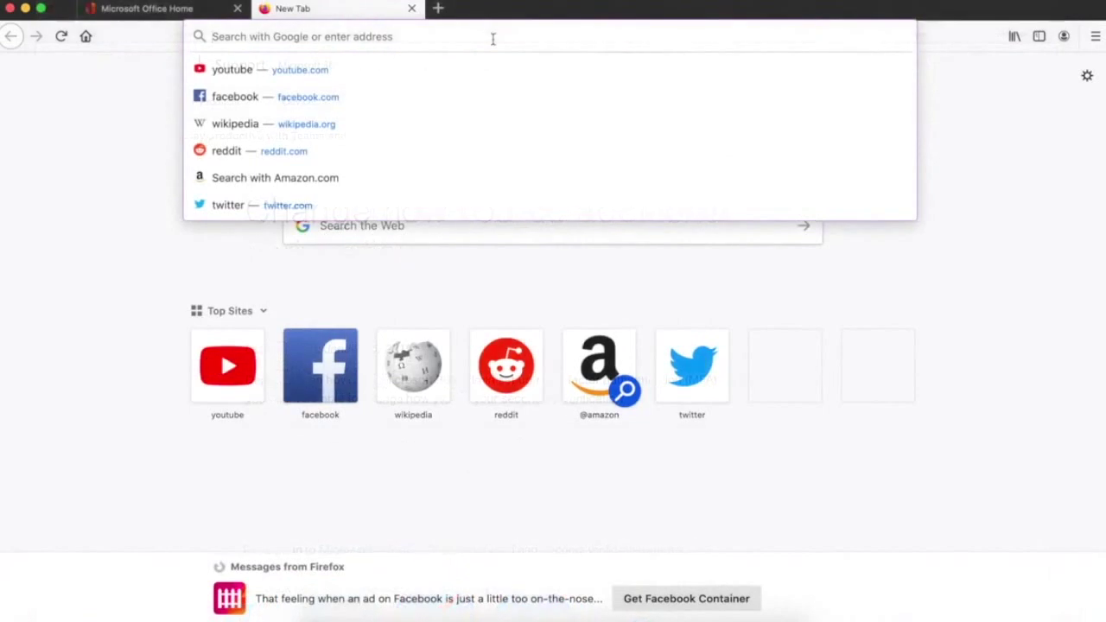
pyautogui.write('https://account.activedirectory.windowsazure.com/proofup.aspx?proofup=1')
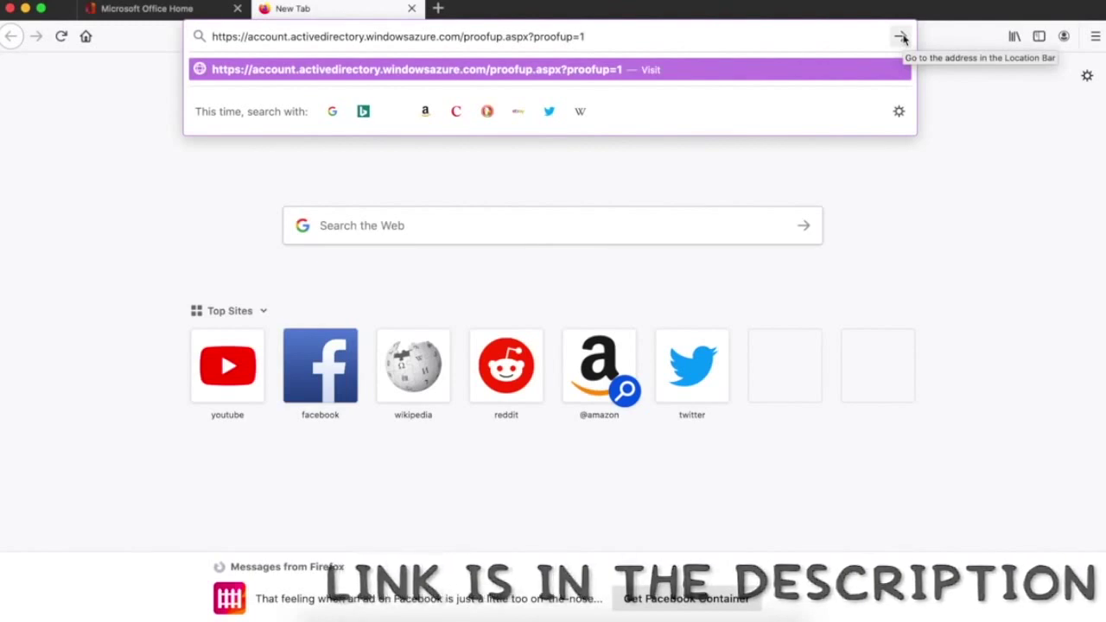
pyautogui.click(960, 156)
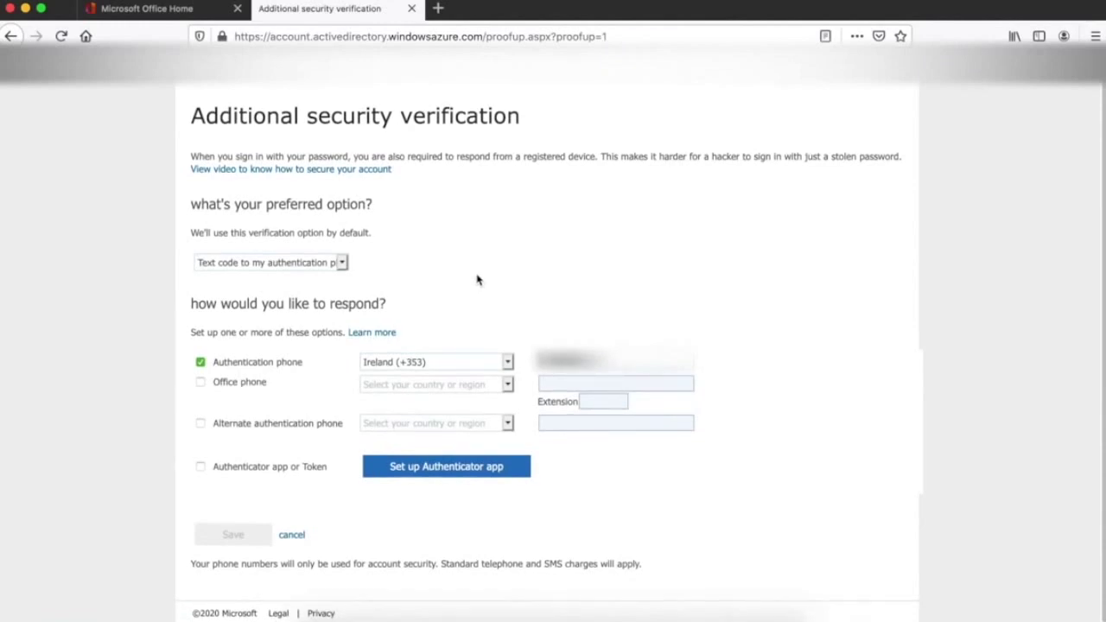
# Change the authentication phone country from Ireland to India (+91) and save the settings.
pyautogui.click(429, 363)
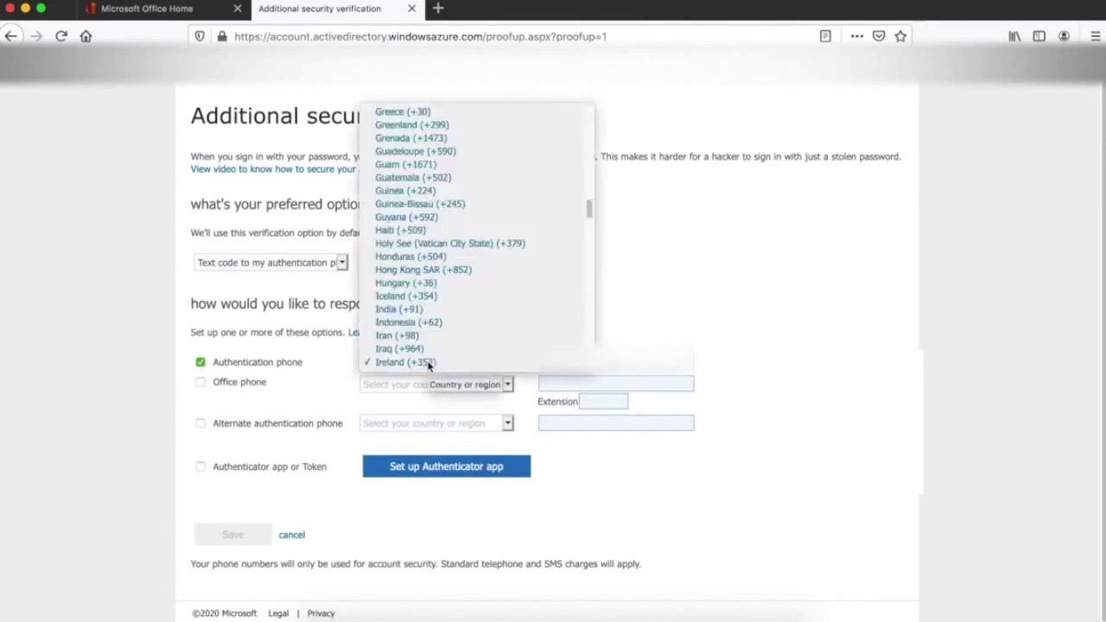
pyautogui.click(430, 245)
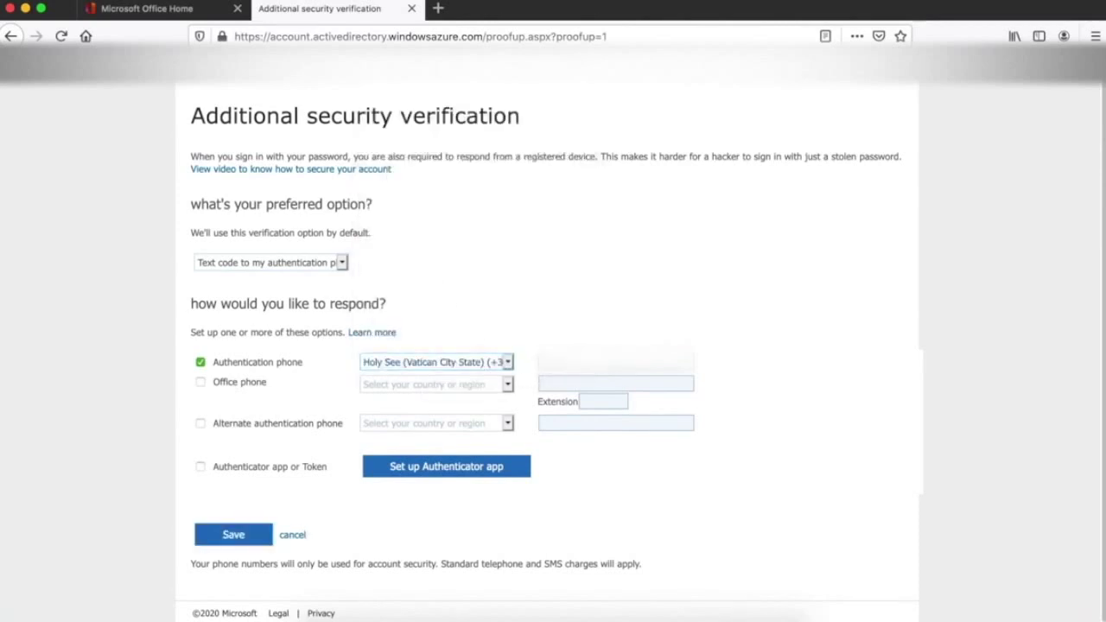
pyautogui.press('Tab')
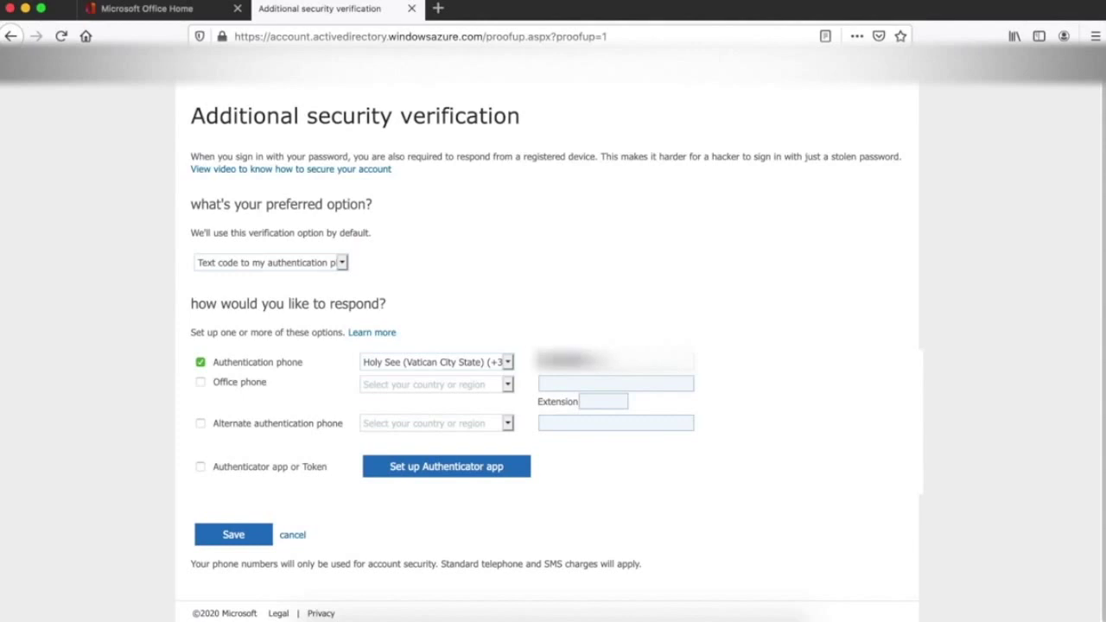
pyautogui.click(488, 363)
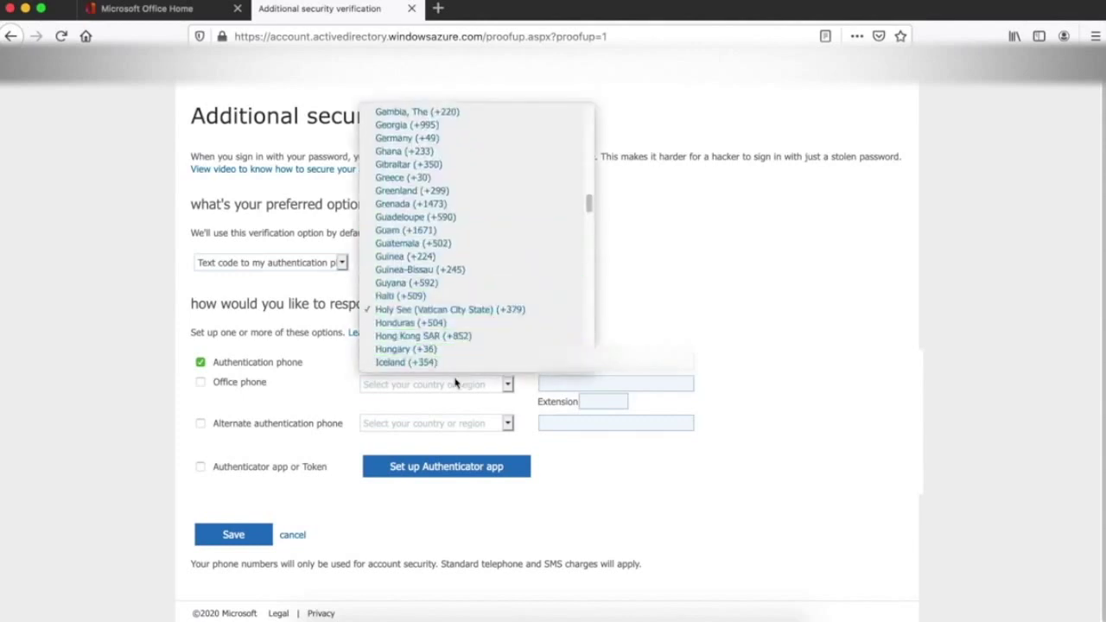
pyautogui.click(455, 383)
pyautogui.click(507, 361)
pyautogui.scroll(-3, 455, 363)
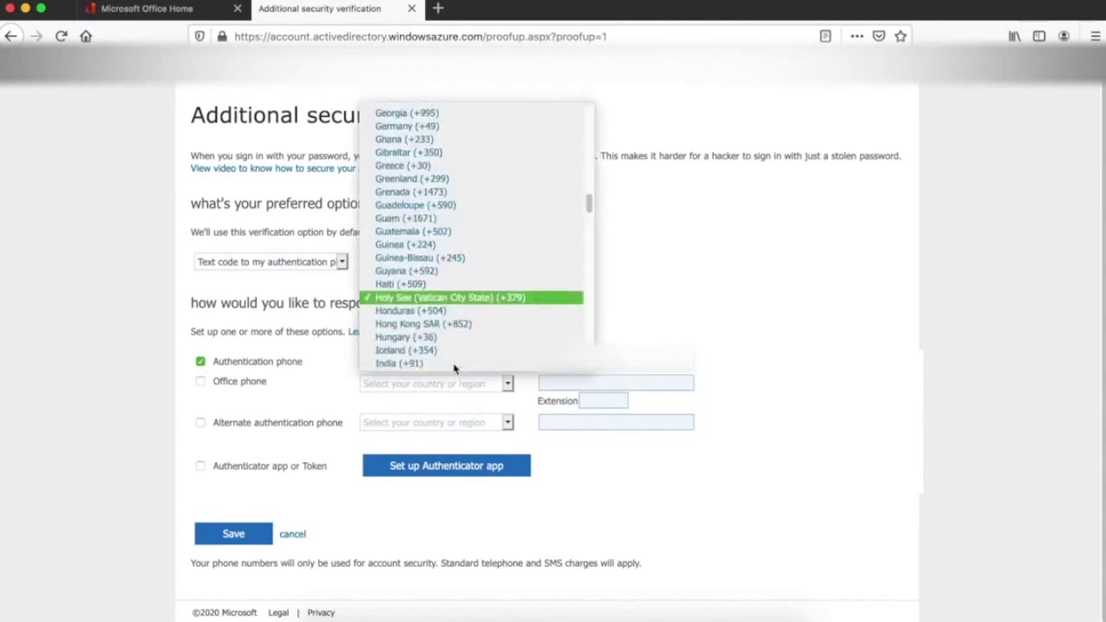
pyautogui.scroll(-2, 450, 350)
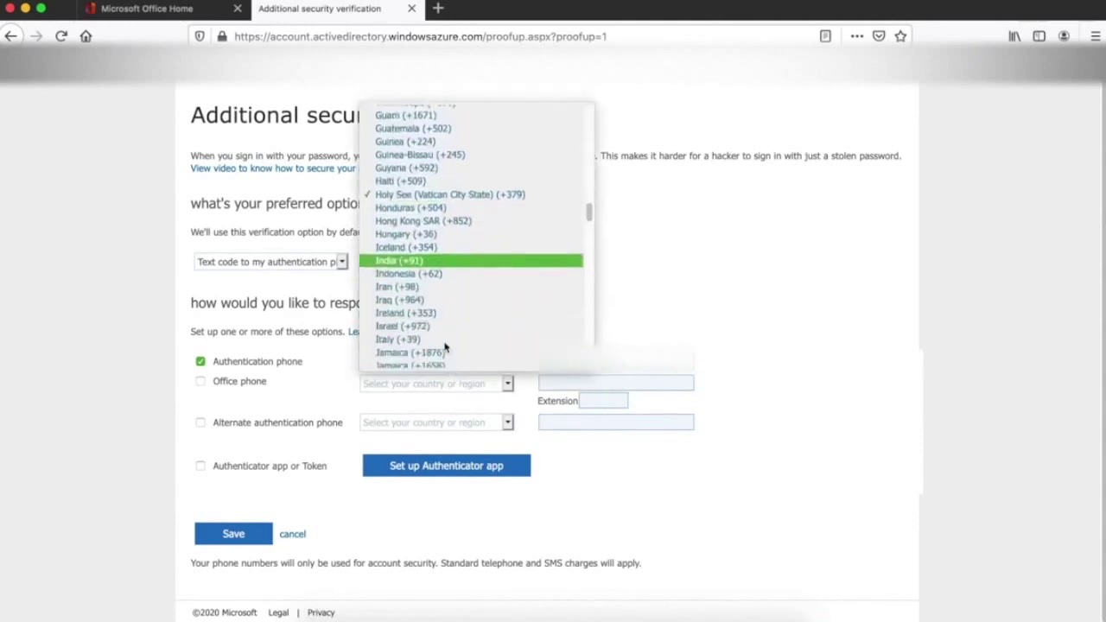
pyautogui.click(443, 316)
pyautogui.click(476, 363)
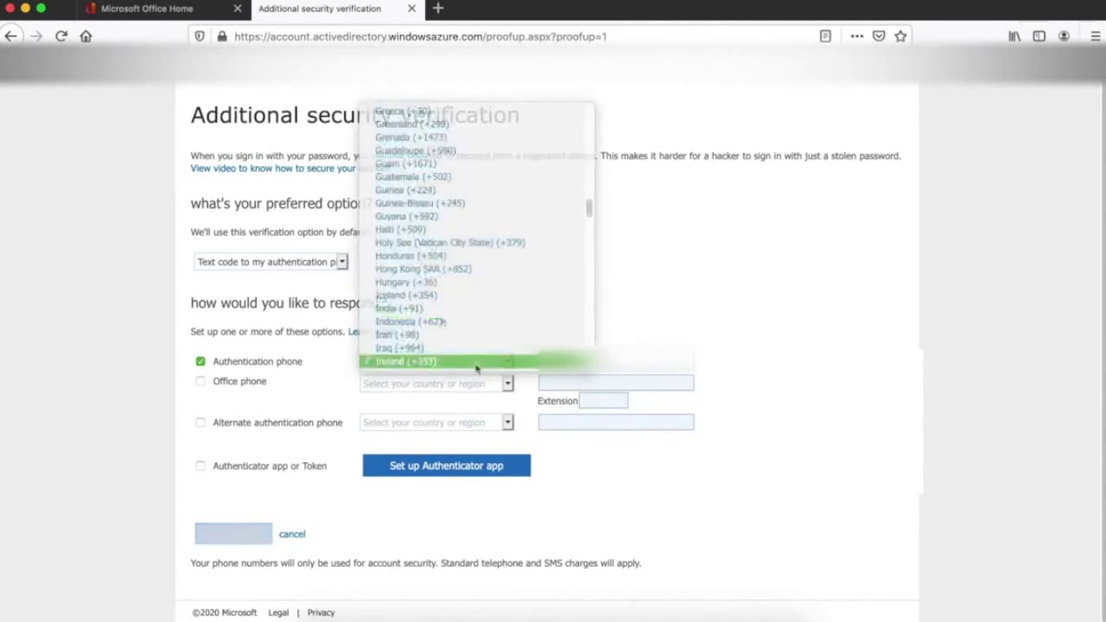
pyautogui.click(474, 309)
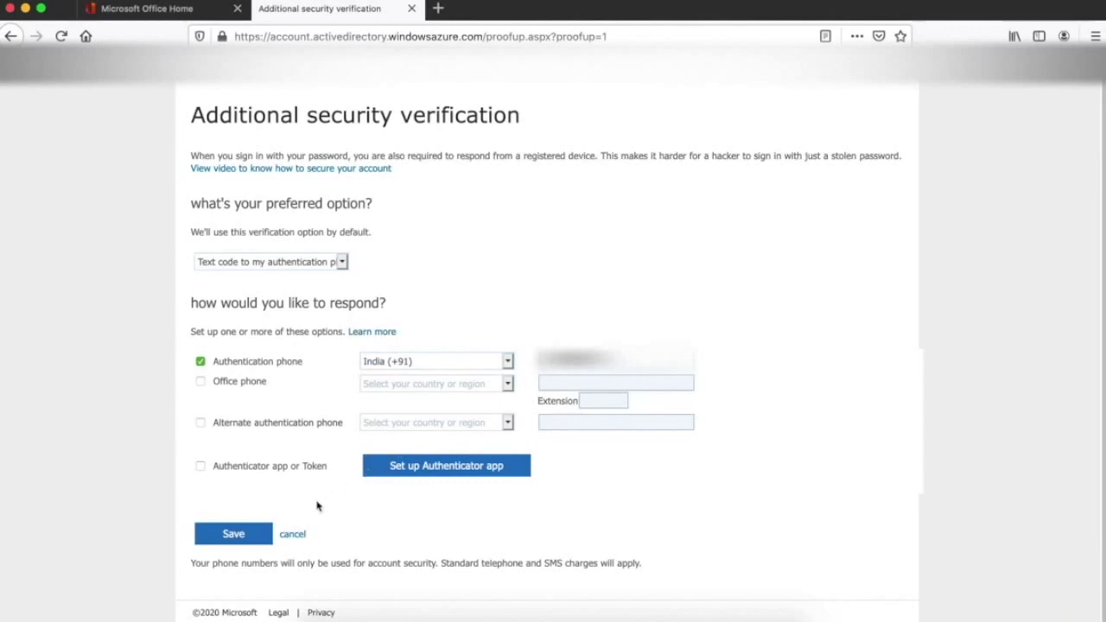
pyautogui.click(231, 533)
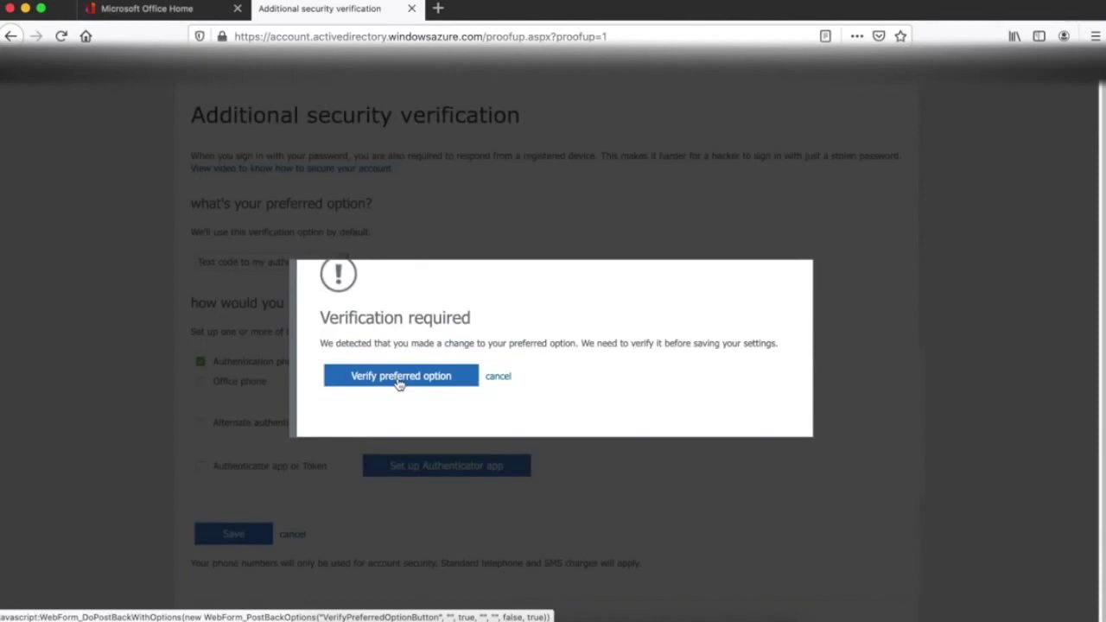
# Verify the India (+91) phone with the texted code and dismiss the success confirmation.
pyautogui.click(399, 378)
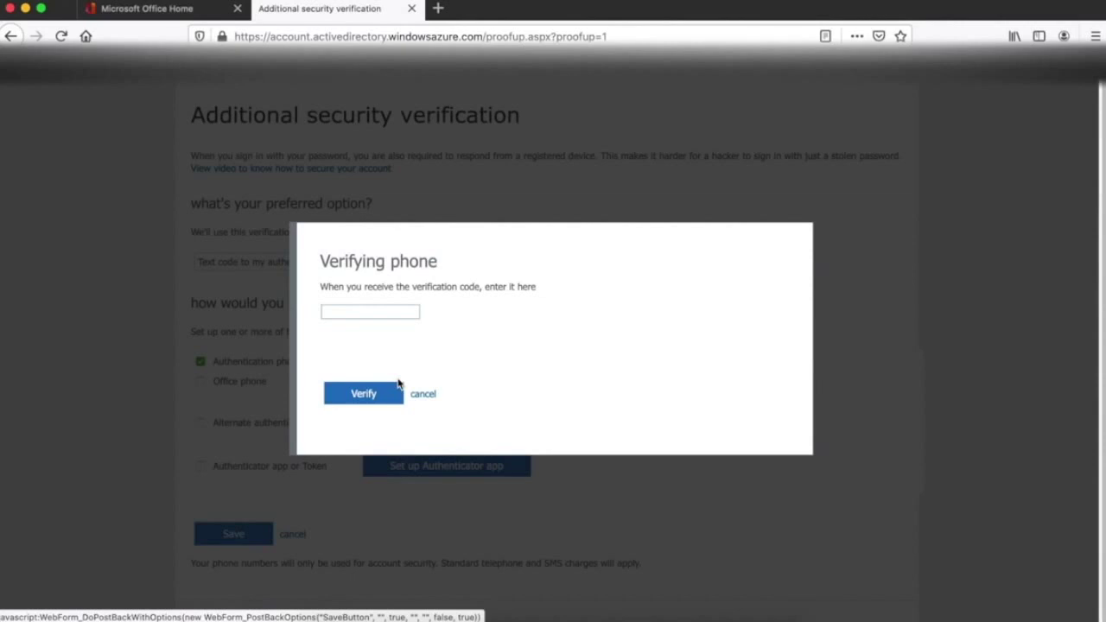
pyautogui.click(373, 314)
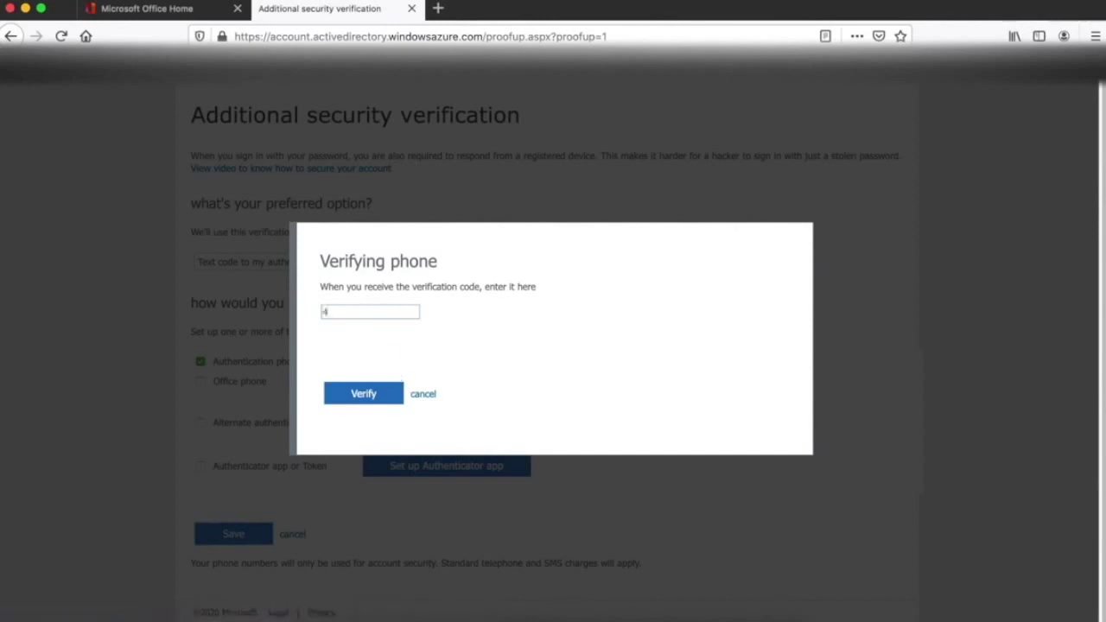
pyautogui.click(370, 394)
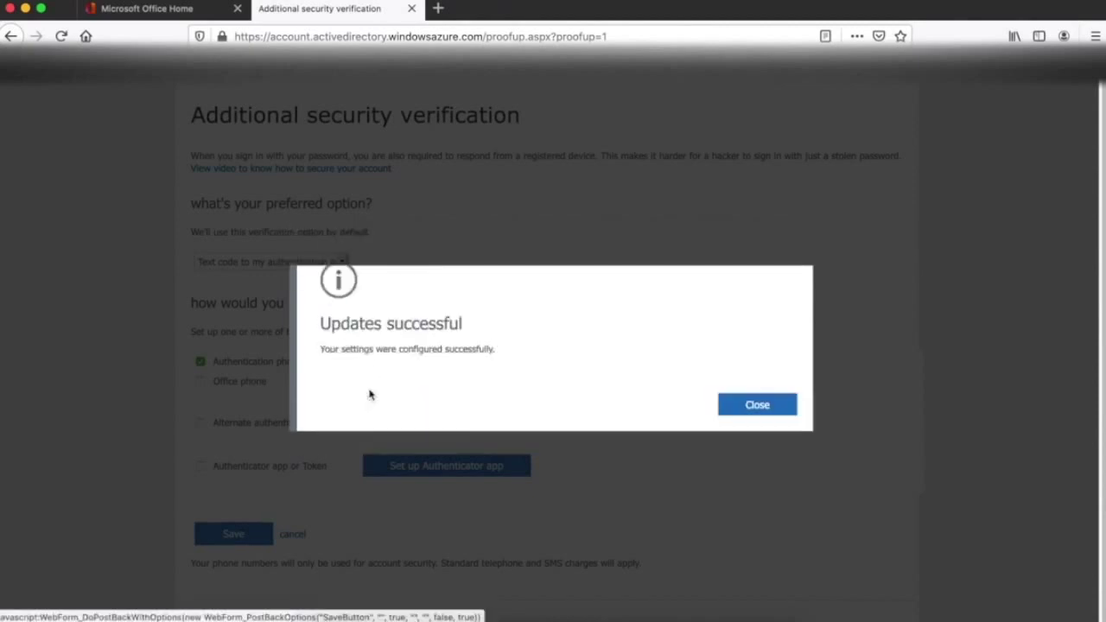
pyautogui.click(735, 410)
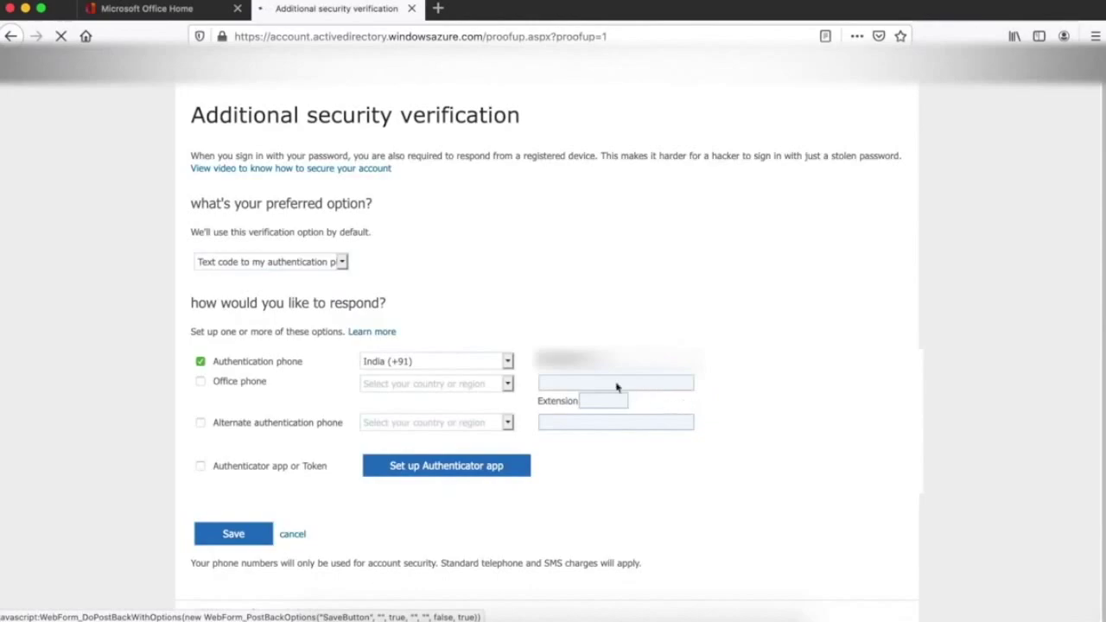